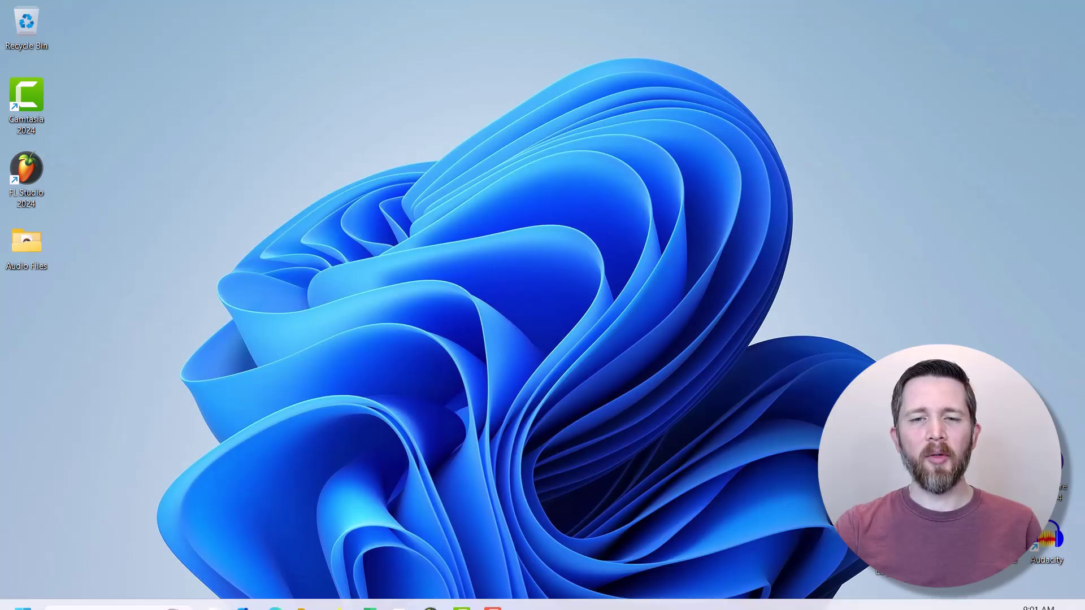
# - Find the running FL Studio 2024 button on the Windows taskbar
pyautogui.moveTo(465, 607)
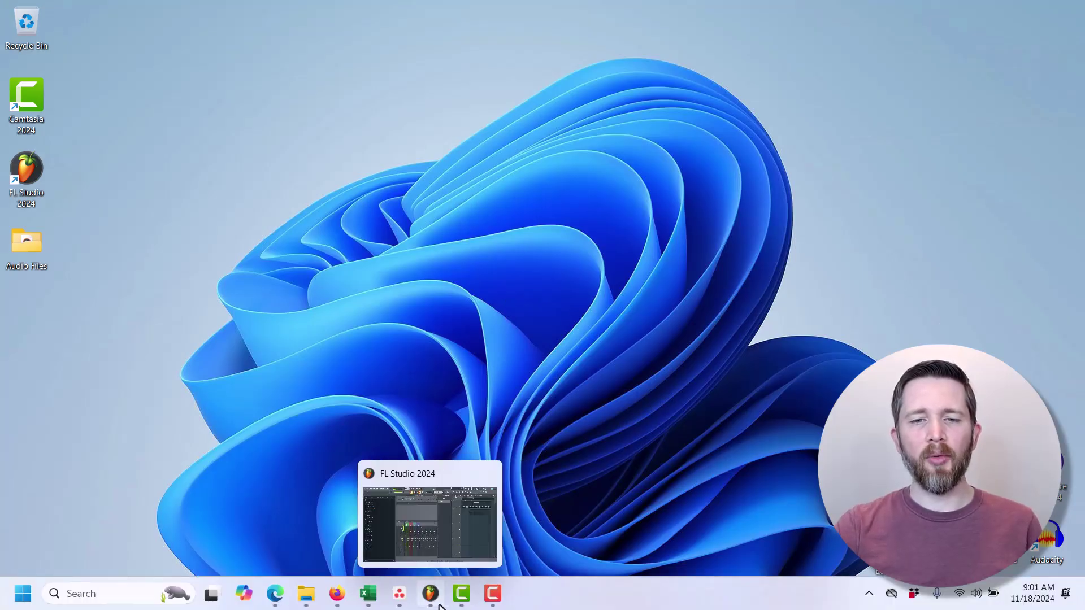
# - Switch to the FL Studio project and select the MP3 Example clip on Track 2
pyautogui.click(439, 606)
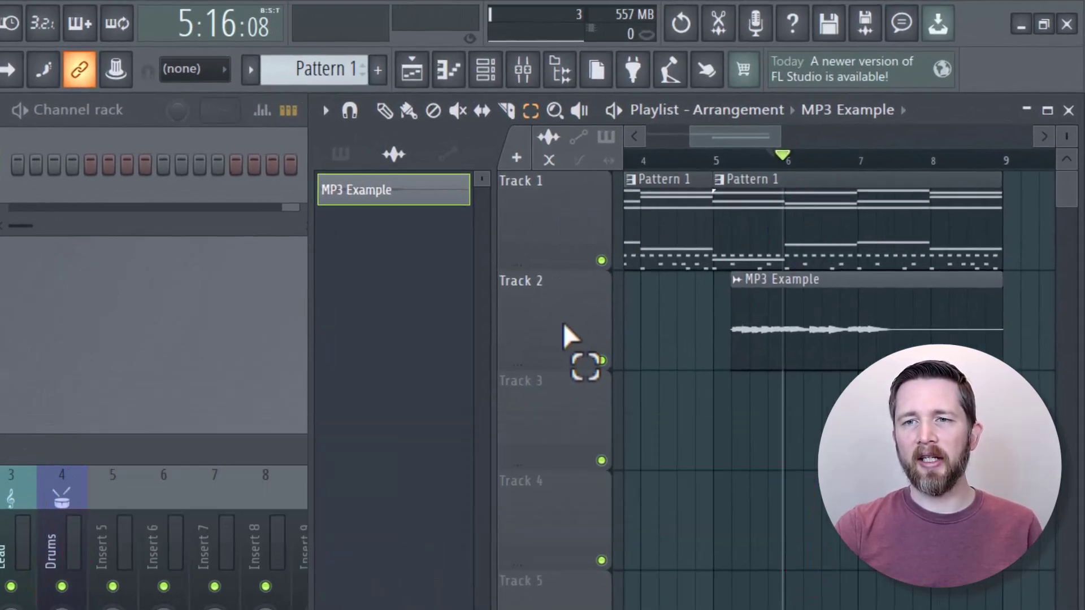
pyautogui.click(835, 281)
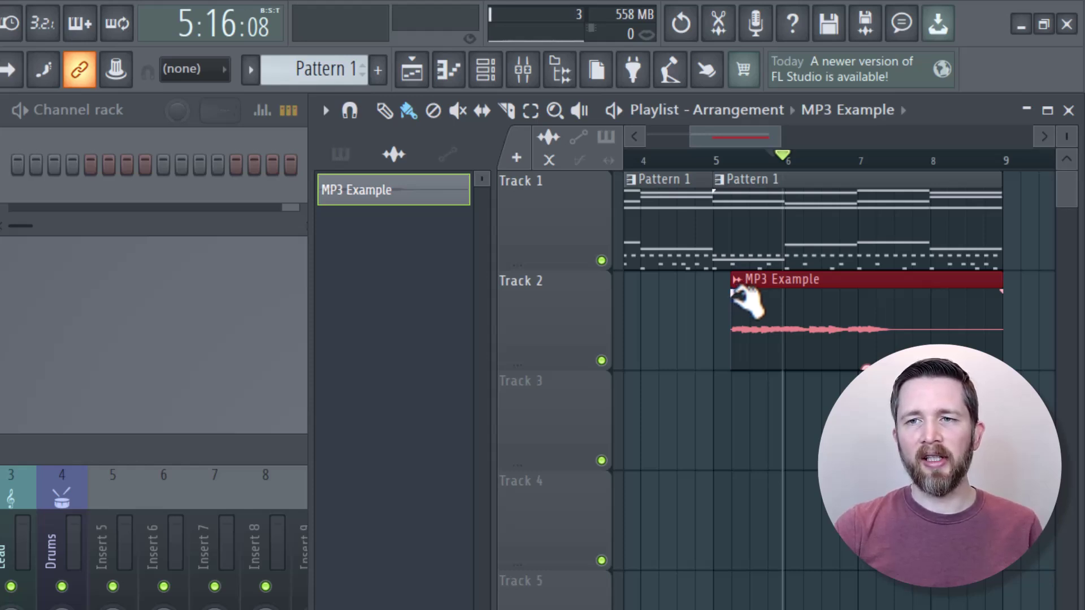
# - Give the MP3 Example clip a curved fade-in at its start and a fade-out at its end
pyautogui.moveTo(733, 291); pyautogui.dragTo(821, 291)
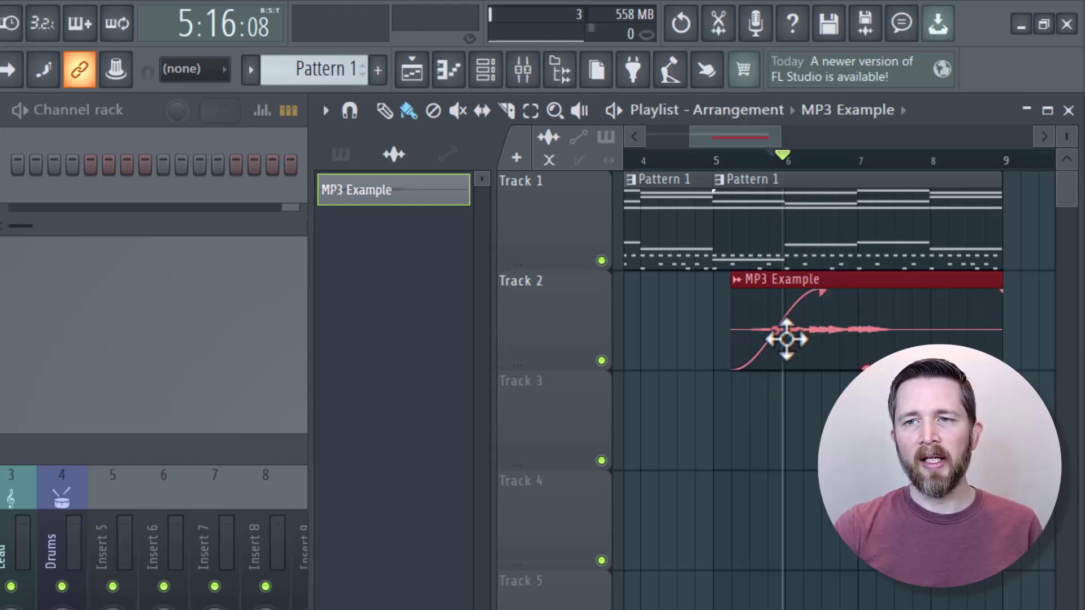
pyautogui.moveTo(775, 331); pyautogui.dragTo(775, 330)
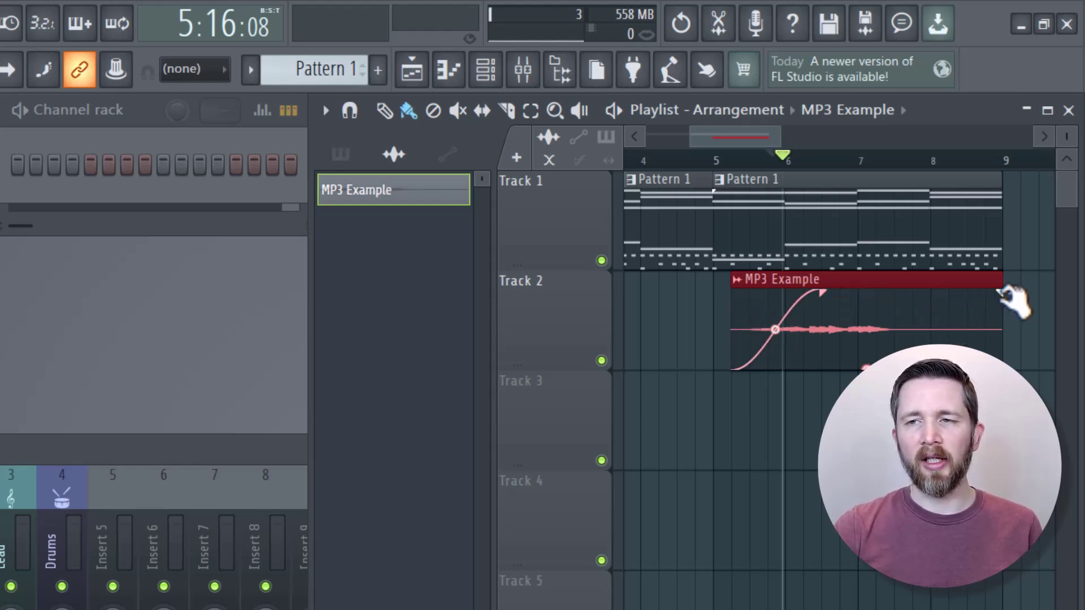
pyautogui.moveTo(1009, 296); pyautogui.dragTo(883, 300)
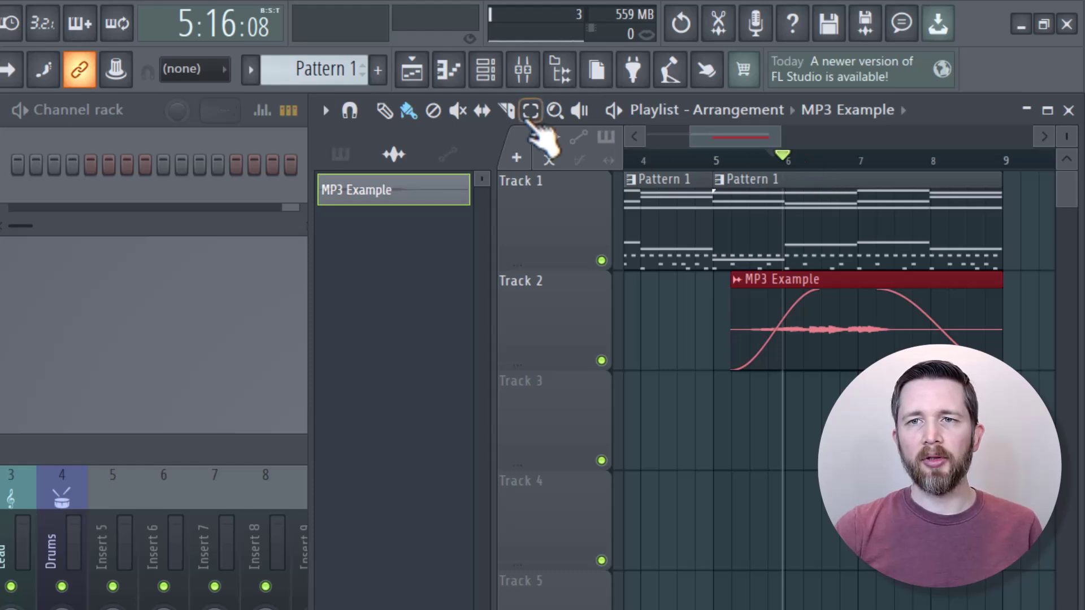
# - With the Select tool, pick the second Pattern 1 clip and mark bars 6–9 on the timeline
pyautogui.click(533, 115)
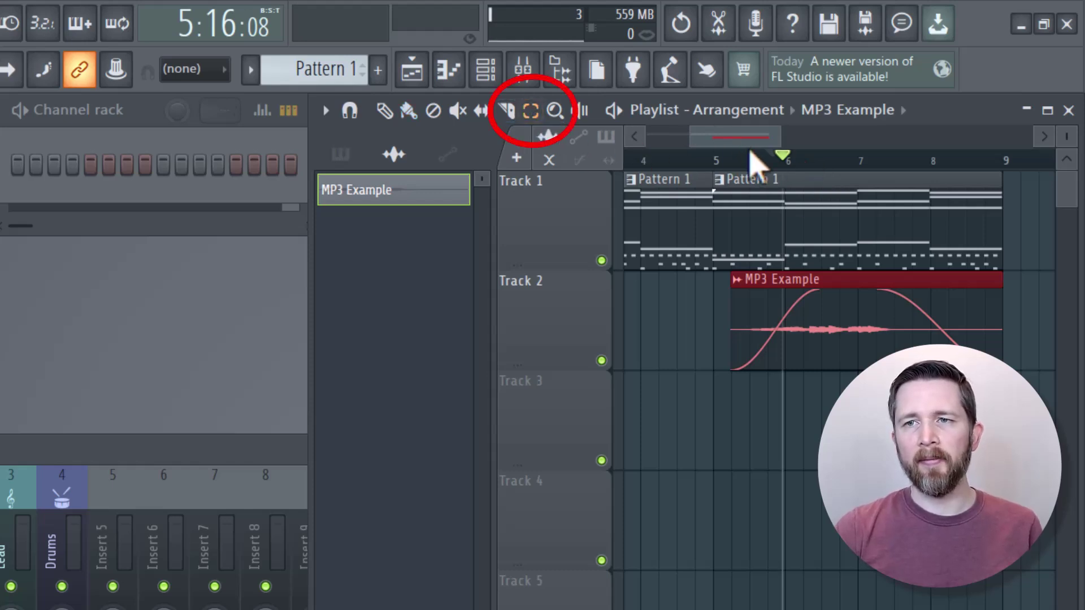
pyautogui.click(811, 177)
pyautogui.moveTo(837, 167); pyautogui.dragTo(1005, 168)
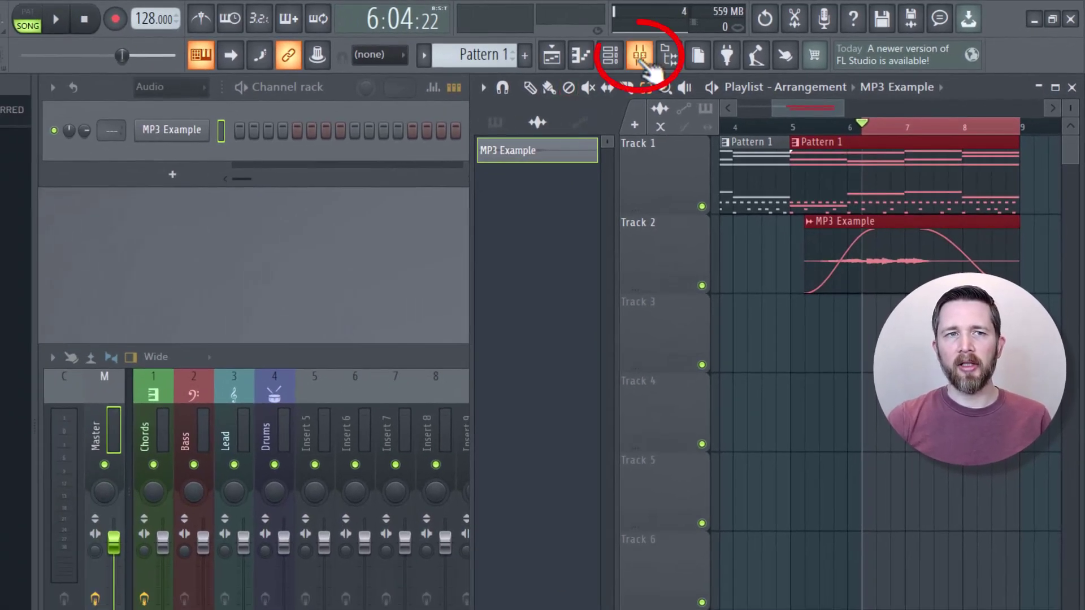
# - Open the Mixer and create an automation clip from the Chords insert's volume fader
pyautogui.click(641, 57)
pyautogui.click(641, 57)
pyautogui.click(641, 57)
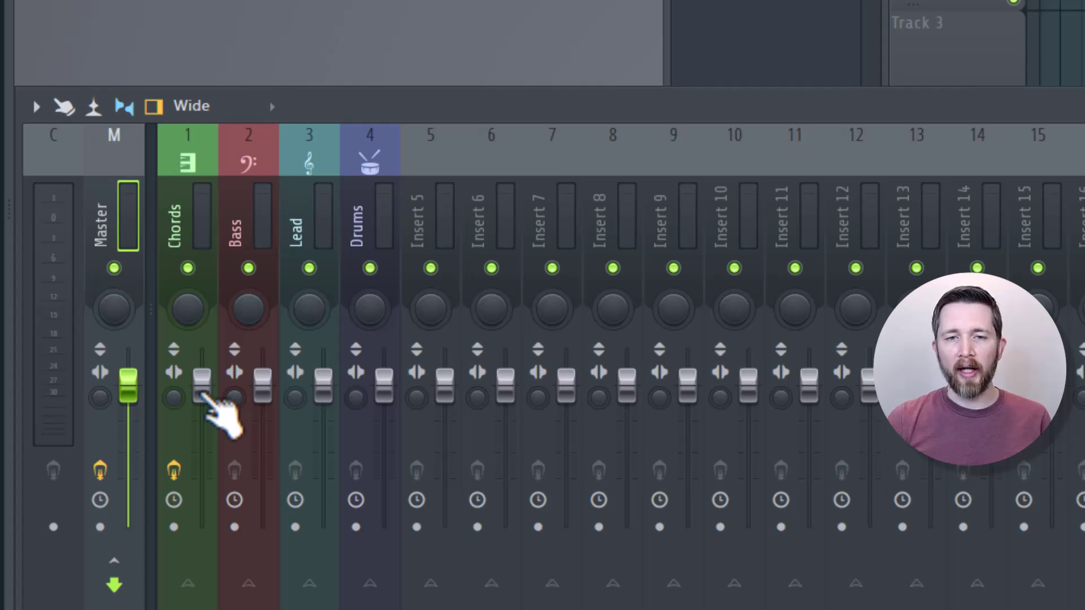
pyautogui.rightClick(203, 396)
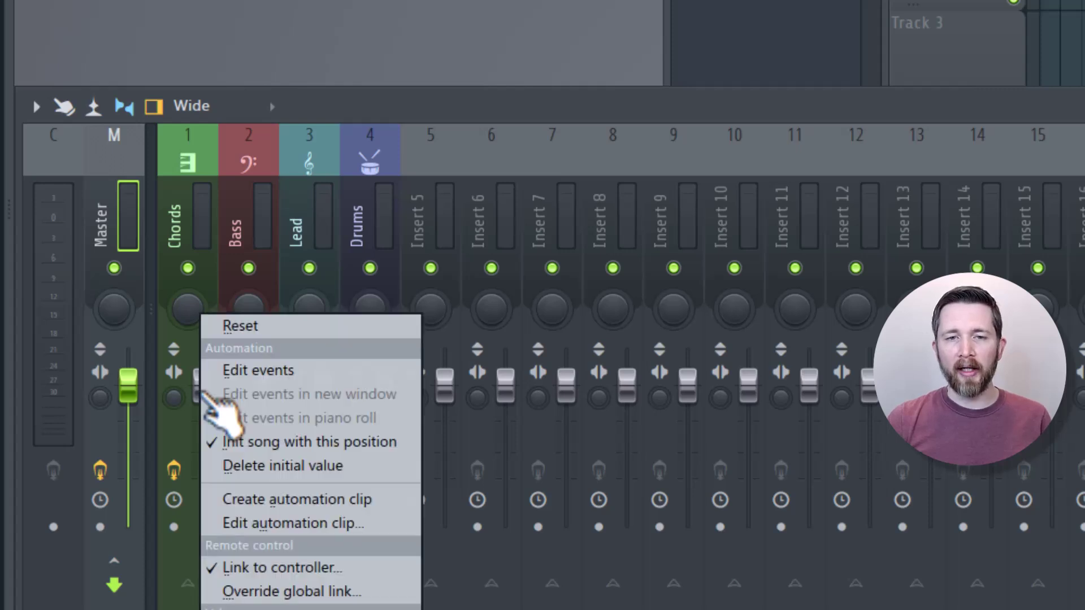
pyautogui.click(280, 499)
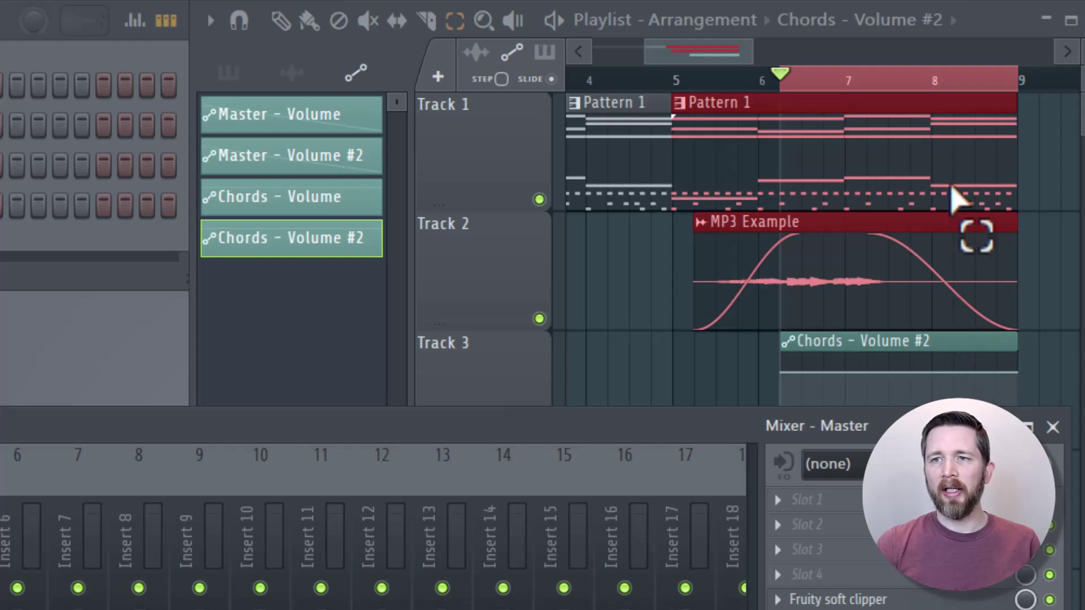
# - Hide the Mixer and pull the Chords - Volume #2 end point down to zero
pyautogui.press('F9')
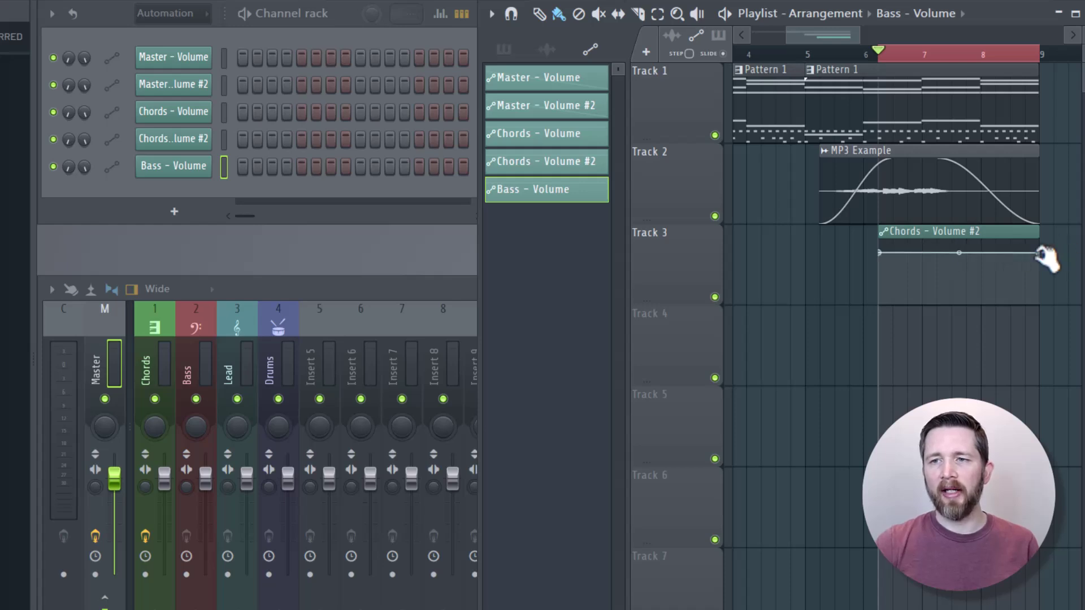
pyautogui.moveTo(1039, 254); pyautogui.dragTo(1039, 304)
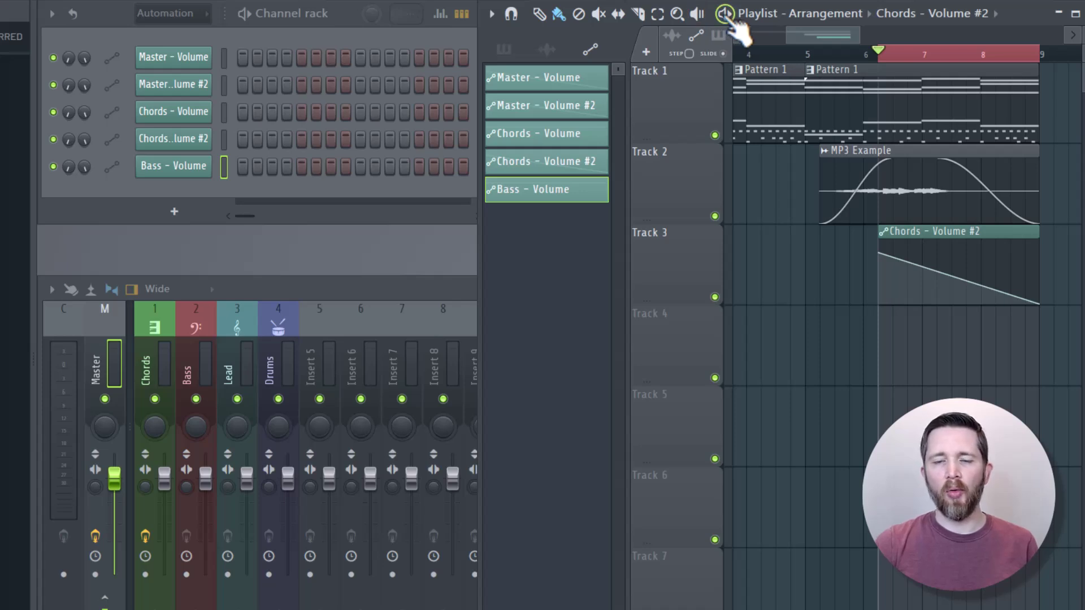
pyautogui.press('space')
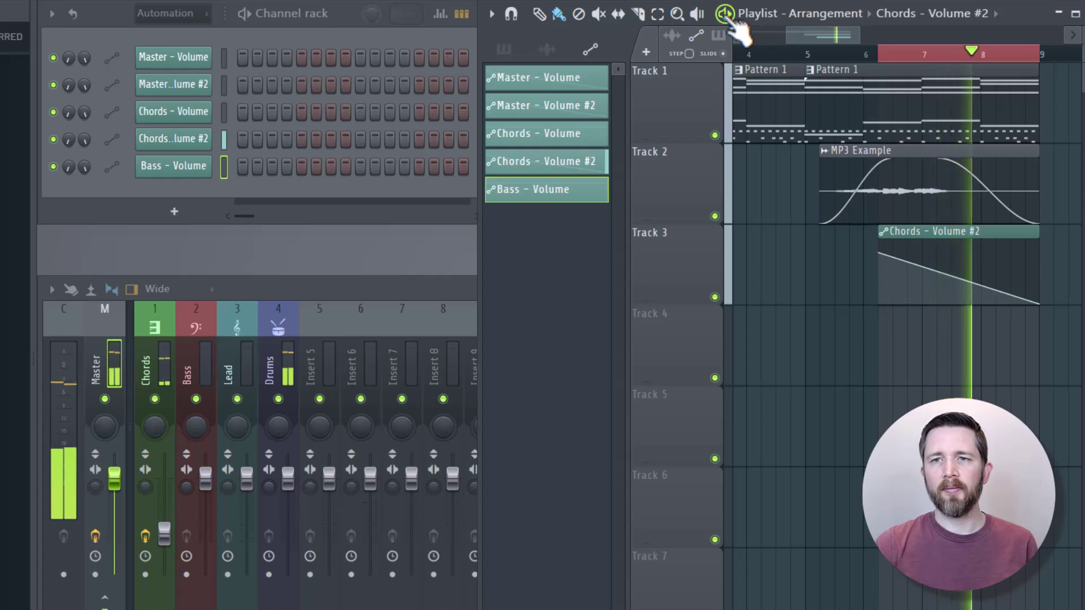
pyautogui.press('space')
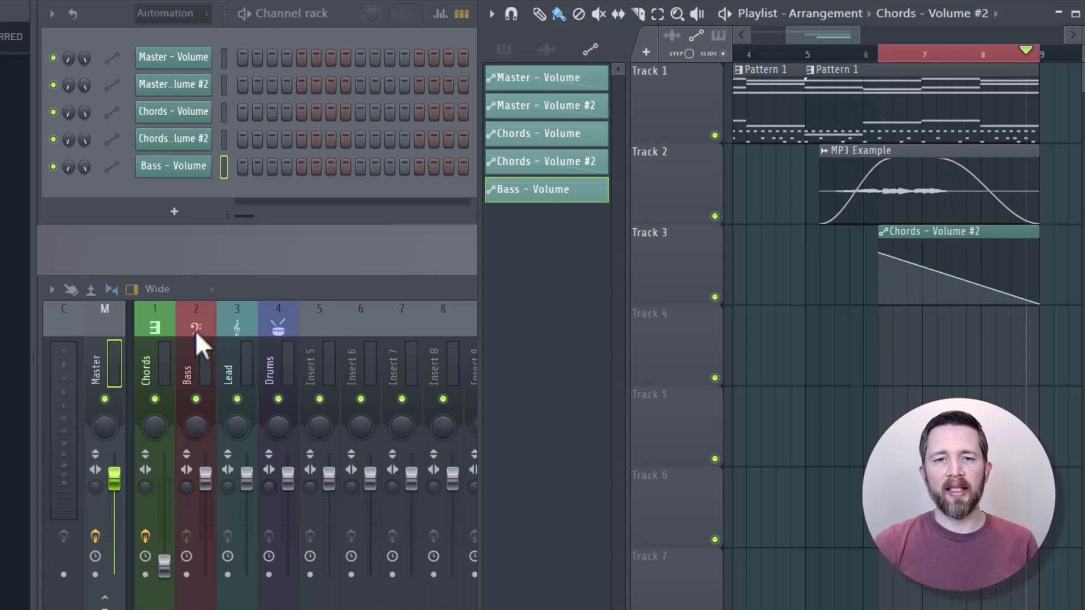
# - Create a Bass volume automation clip on Track 4 and drag its end point down to zero
pyautogui.rightClick(208, 480)
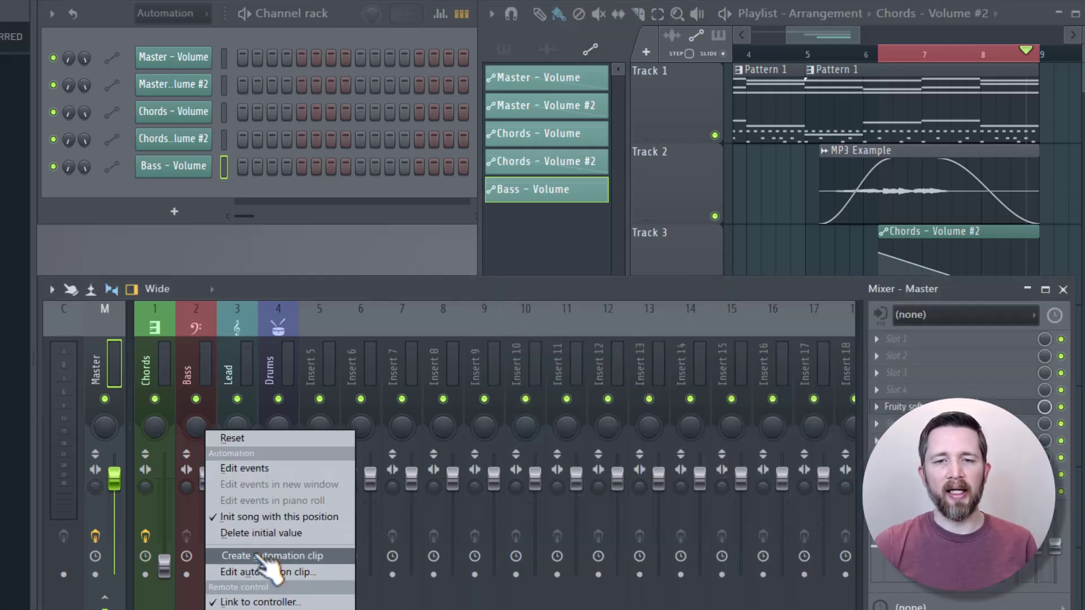
pyautogui.click(258, 556)
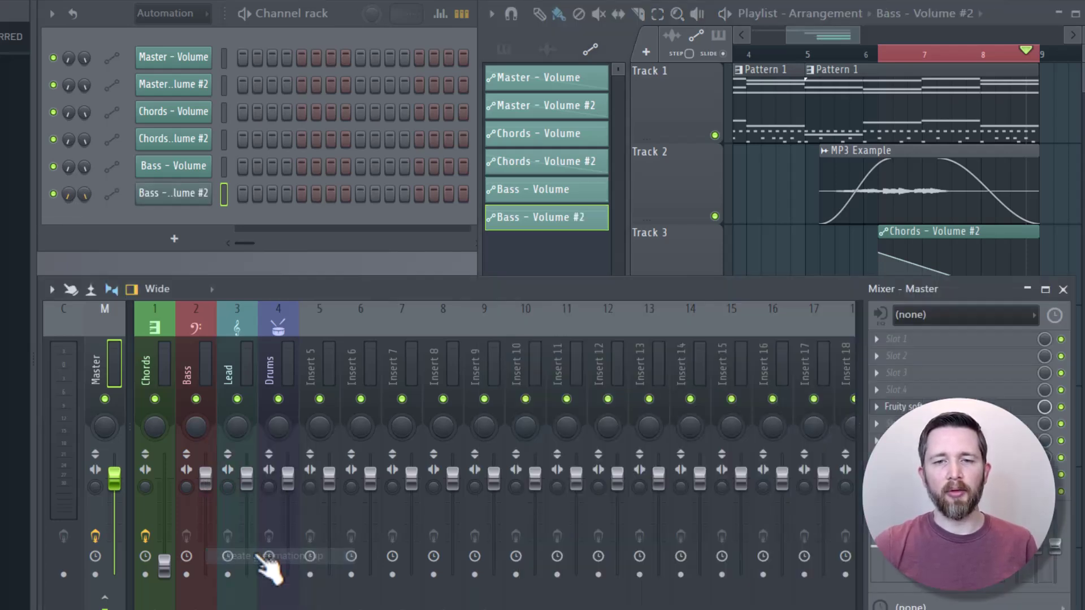
pyautogui.click(1063, 289)
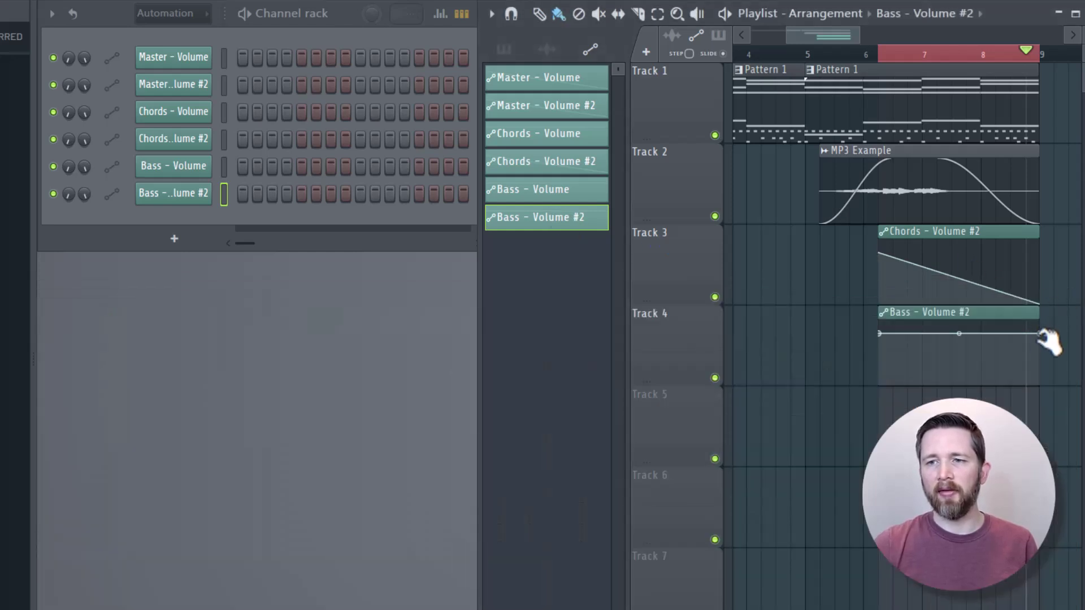
pyautogui.moveTo(1040, 335); pyautogui.dragTo(1039, 390)
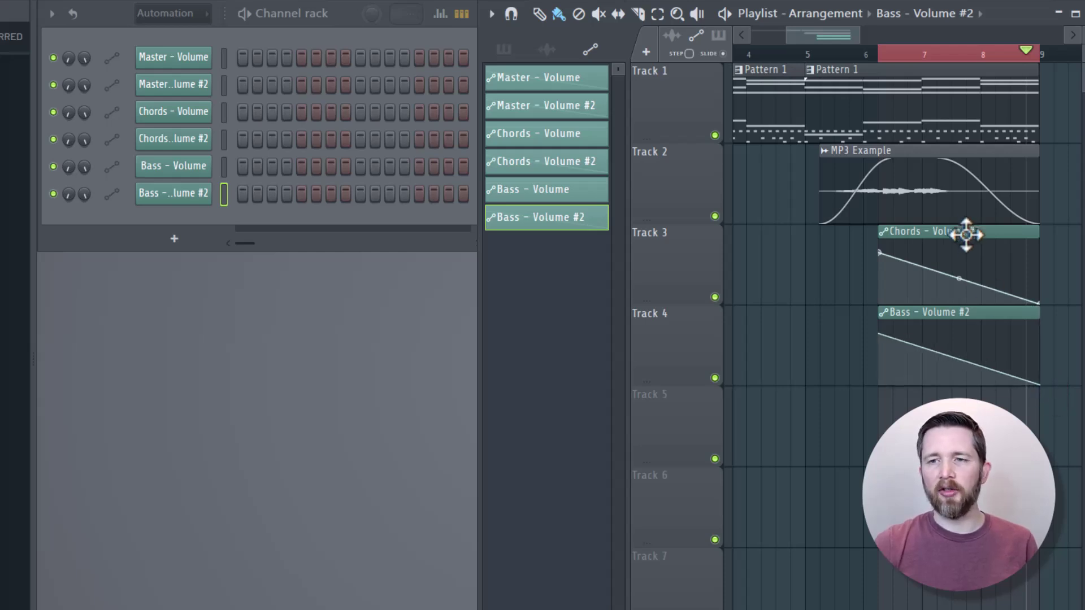
pyautogui.moveTo(941, 315)
pyautogui.mouseDown()
pyautogui.moveTo(920, 317)
pyautogui.moveTo(941, 323)
pyautogui.mouseUp()
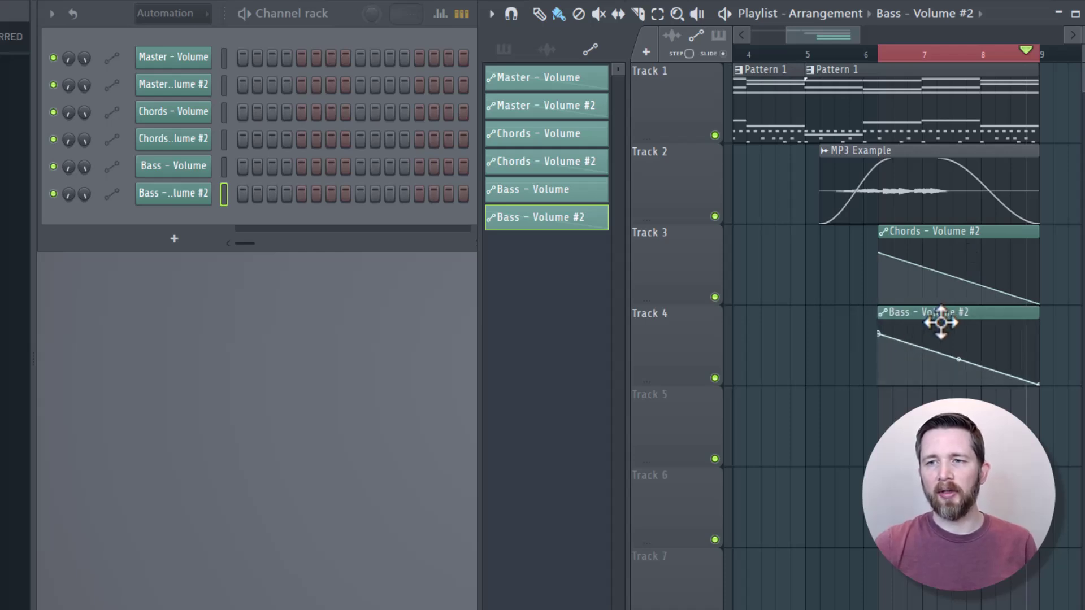
pyautogui.press('F9')
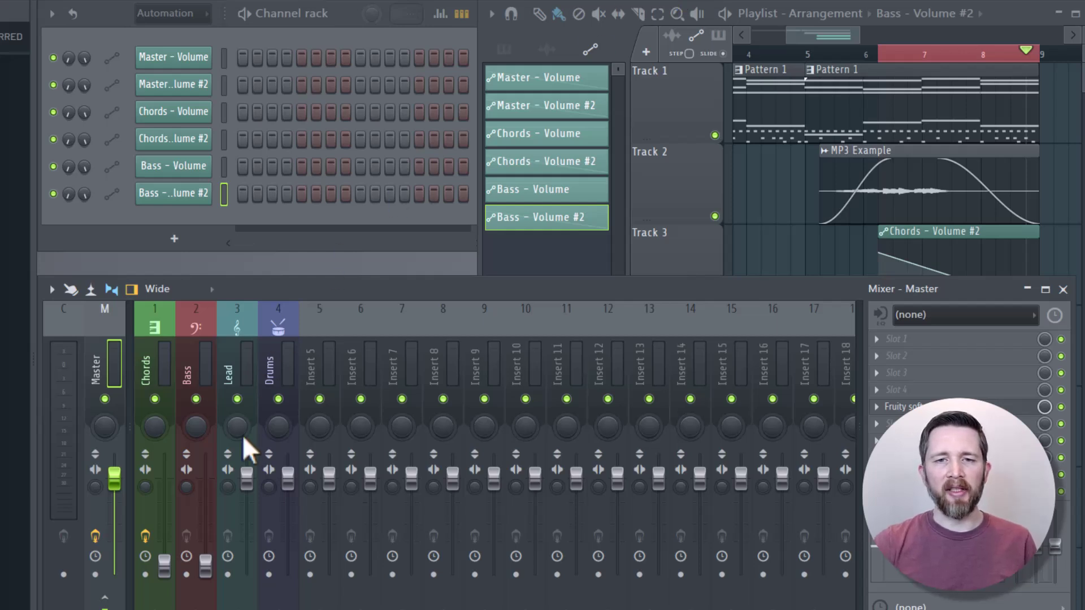
# - Create volume automation clips for both the Lead and Drums mixer inserts
pyautogui.rightClick(250, 479)
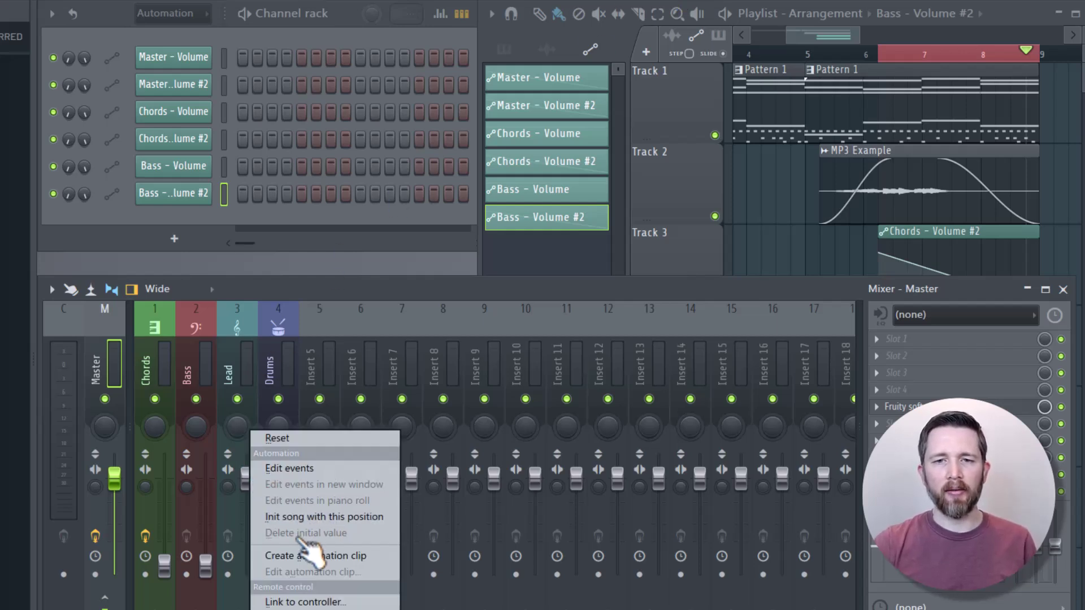
pyautogui.click(304, 556)
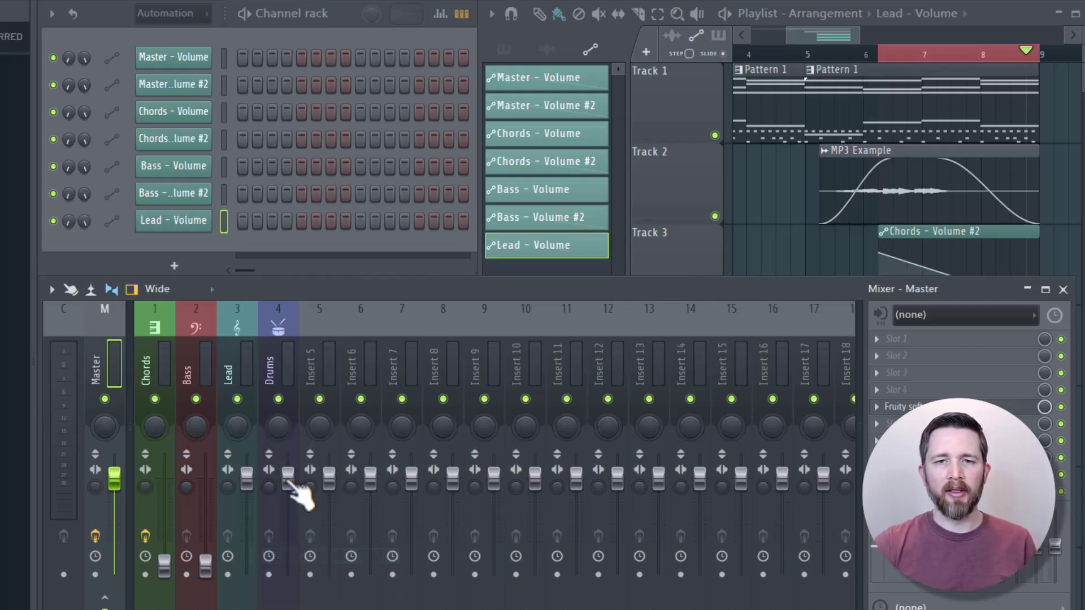
pyautogui.rightClick(287, 480)
pyautogui.click(341, 556)
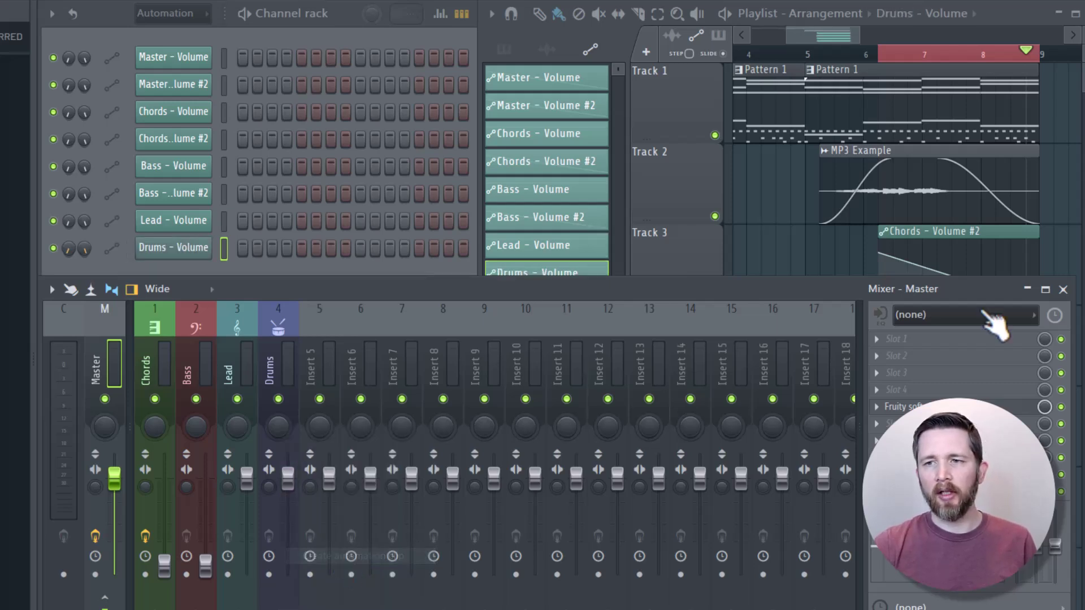
# - Minimize the Mixer and drag the Lead - Volume clip's end point down toward zero
pyautogui.click(1028, 289)
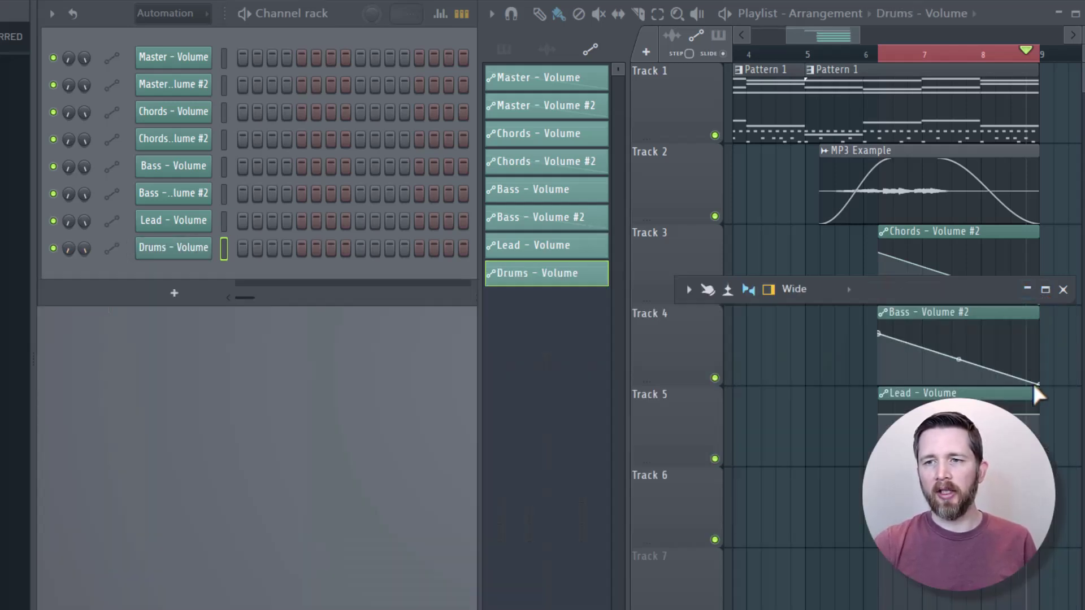
pyautogui.moveTo(1046, 417); pyautogui.dragTo(1052, 457)
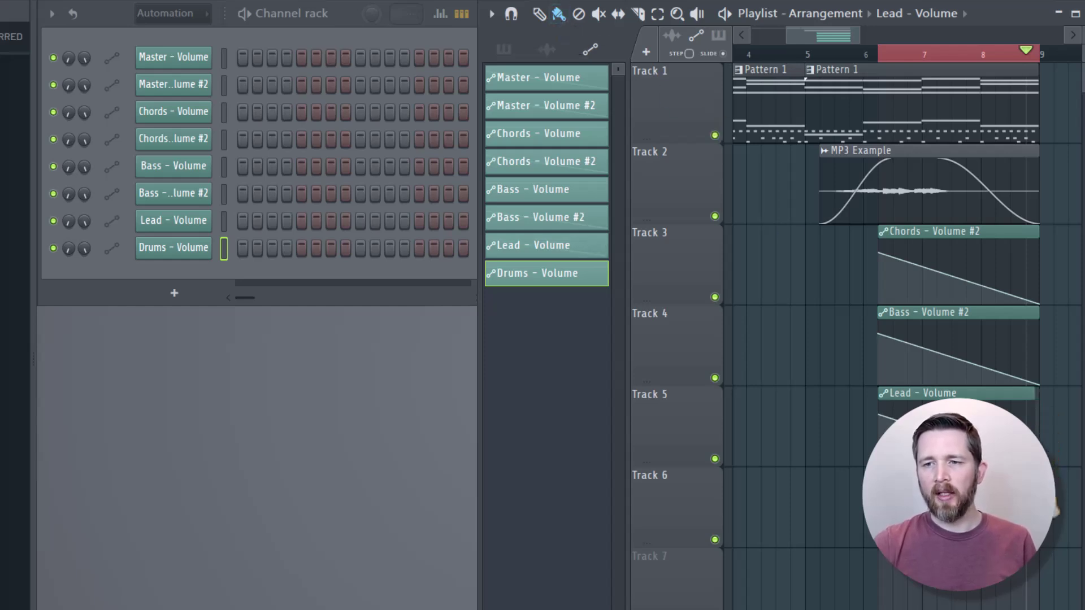
pyautogui.click(1050, 557)
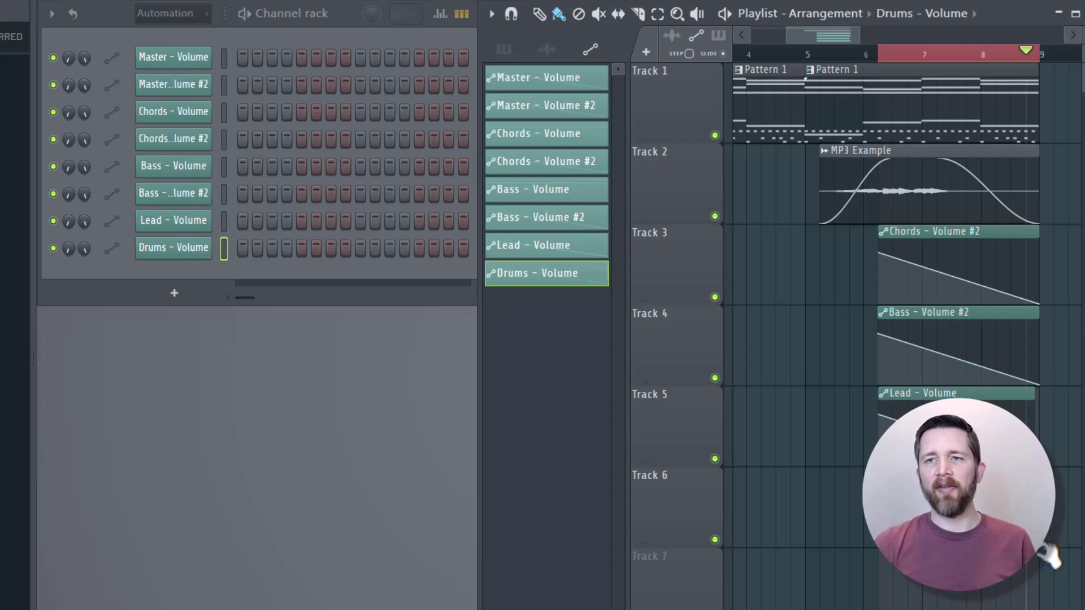